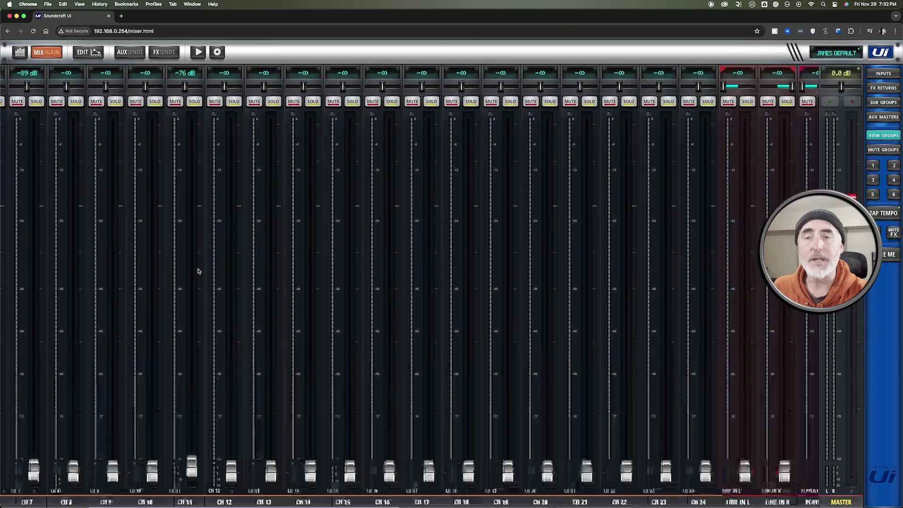
Step: Pull the channel 3 and channel 4 faders down to -99 dB
drag(198, 271, 428, 259)
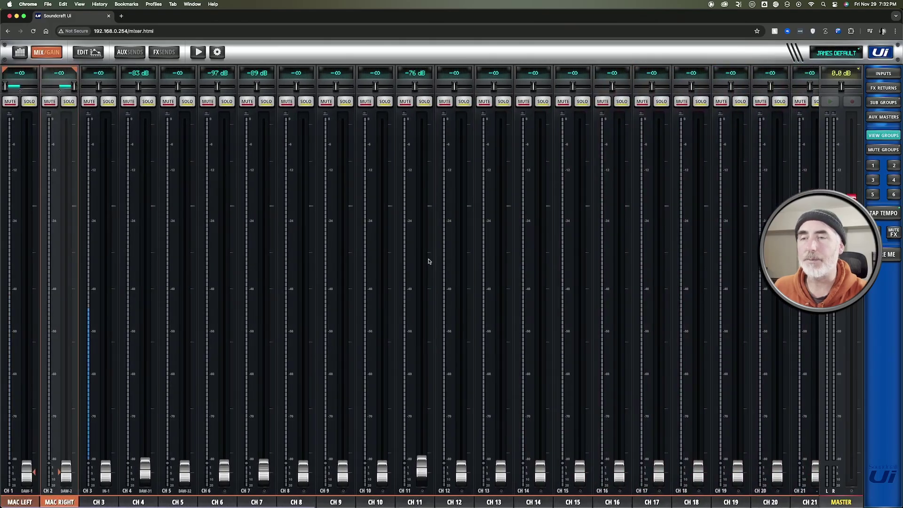
scroll(265, 279, right, 15)
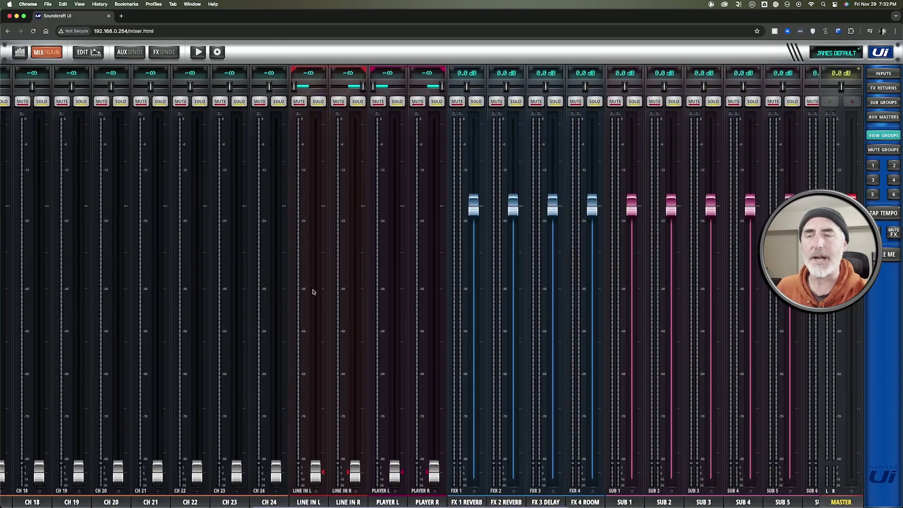
drag(313, 292, 520, 296)
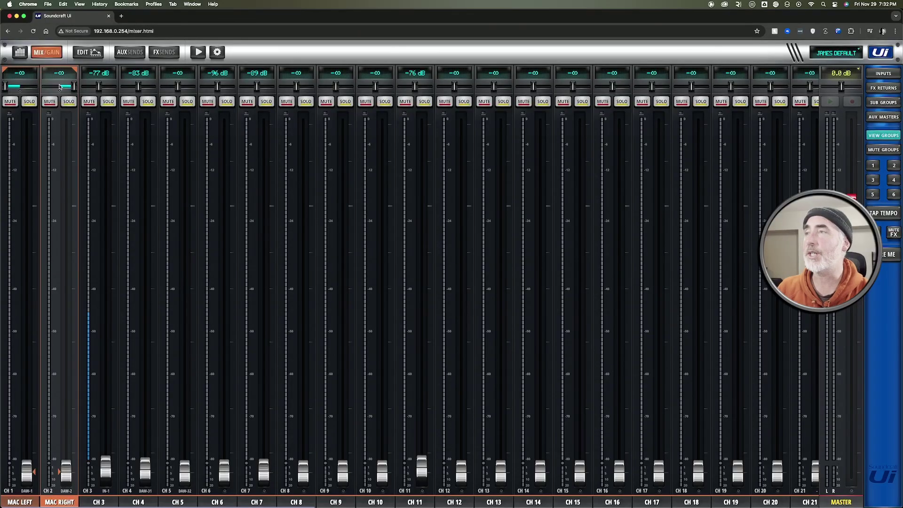
Step: Confirm in System Settings > Sound that the output is Soundcraft Ui24 (USB), then close the settings
click(9, 4)
click(28, 25)
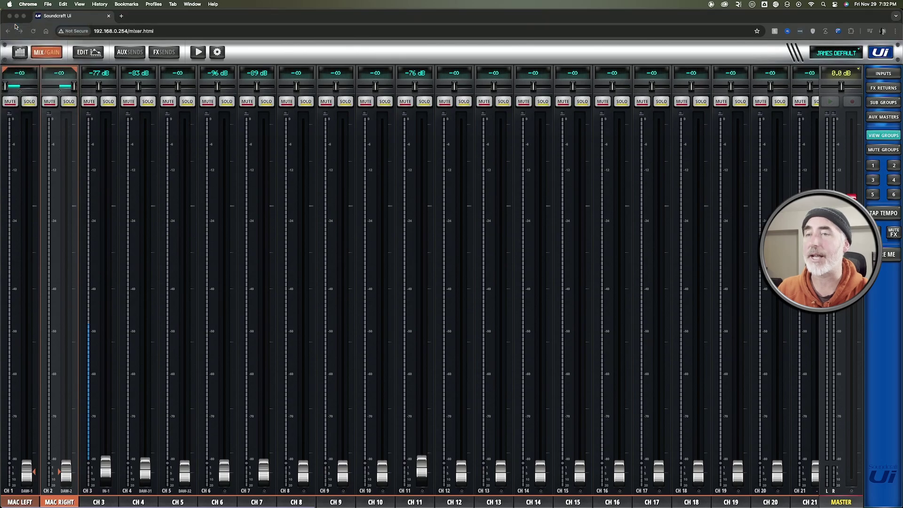
scroll(338, 196, down, 5)
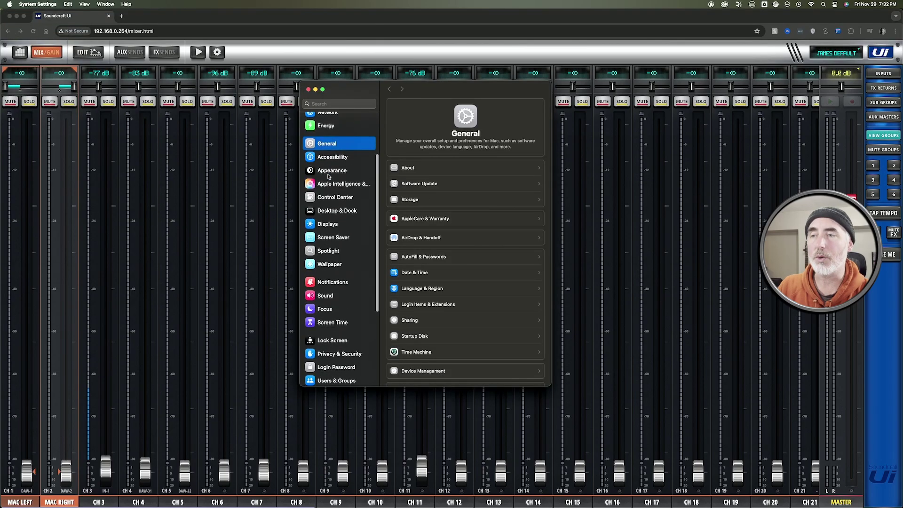
scroll(337, 196, down, 1)
click(337, 238)
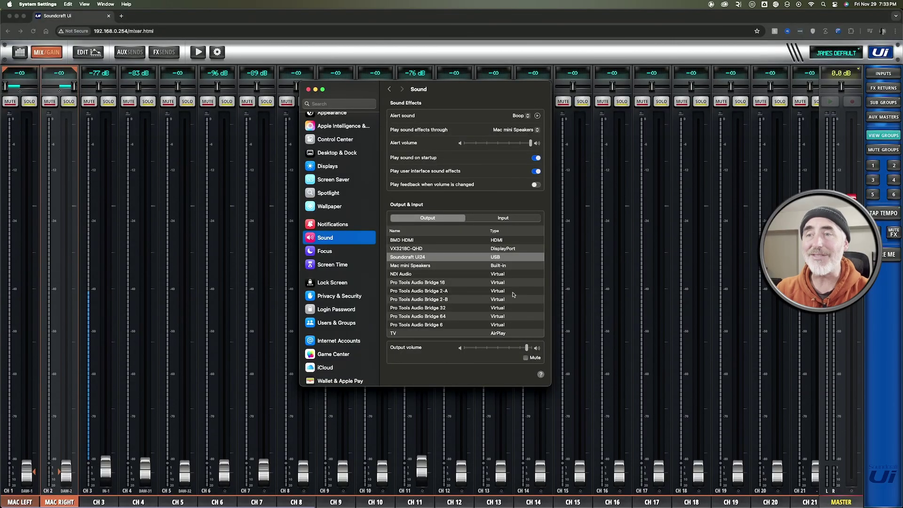
click(191, 17)
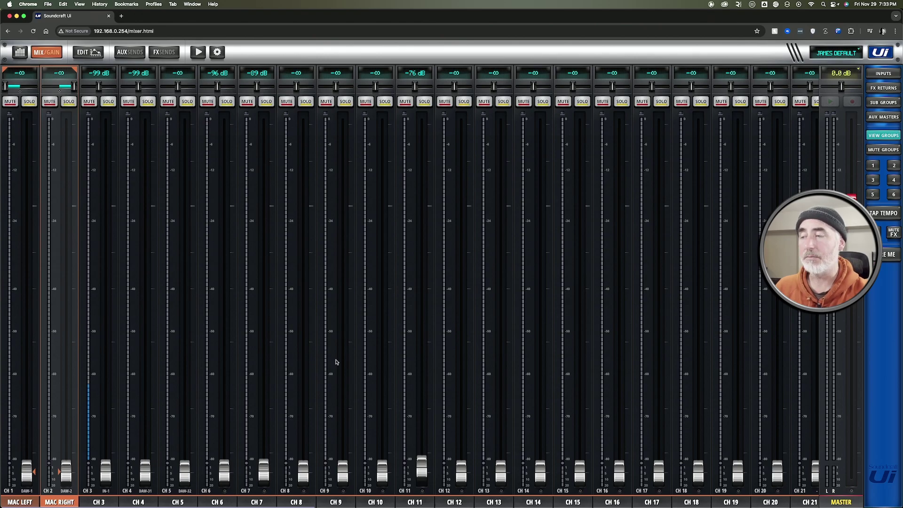
Step: Review the channel strips, then filter the mixer to view group 1 with MAC LEFT and MAC RIGHT
scroll(336, 362, right, 7)
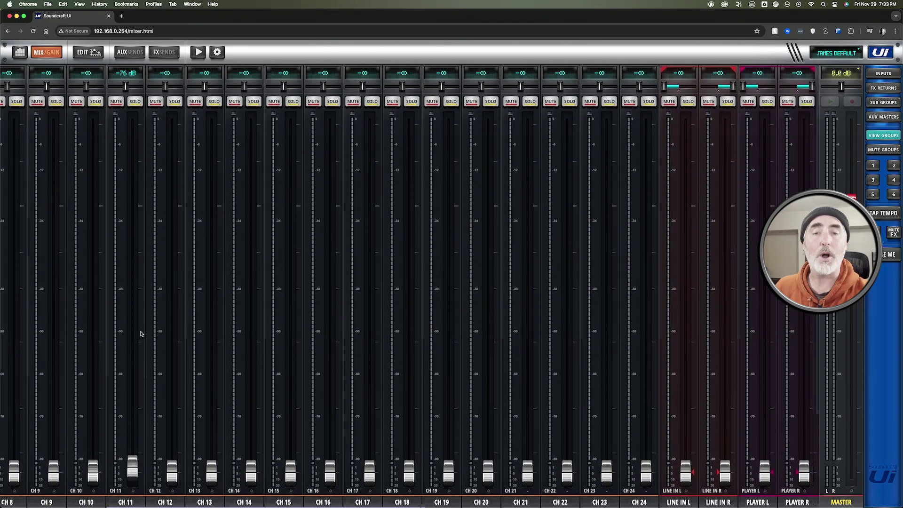
scroll(140, 334, right, 1)
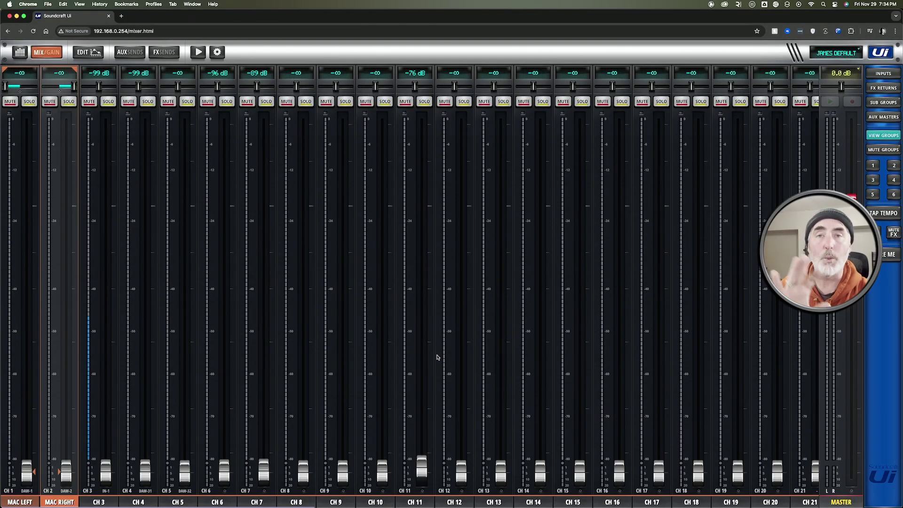
scroll(488, 373, right, 10)
scroll(343, 332, left, 10)
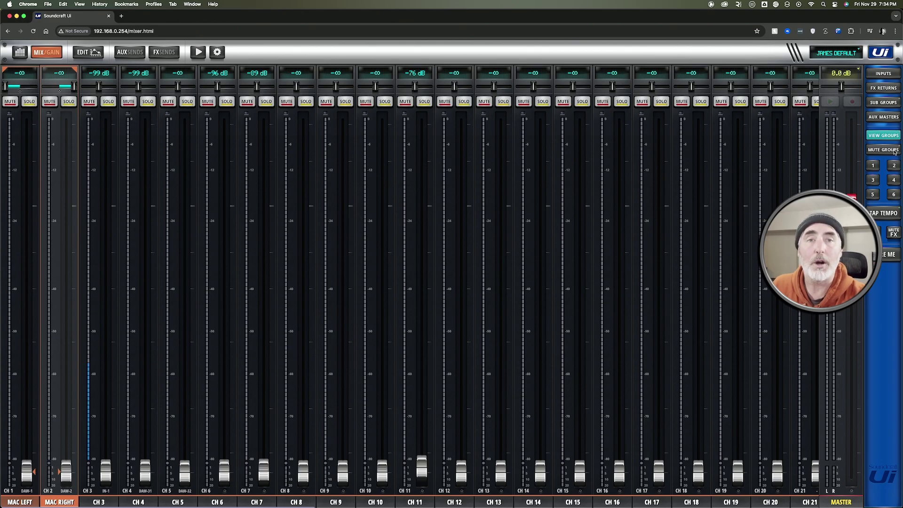
click(873, 166)
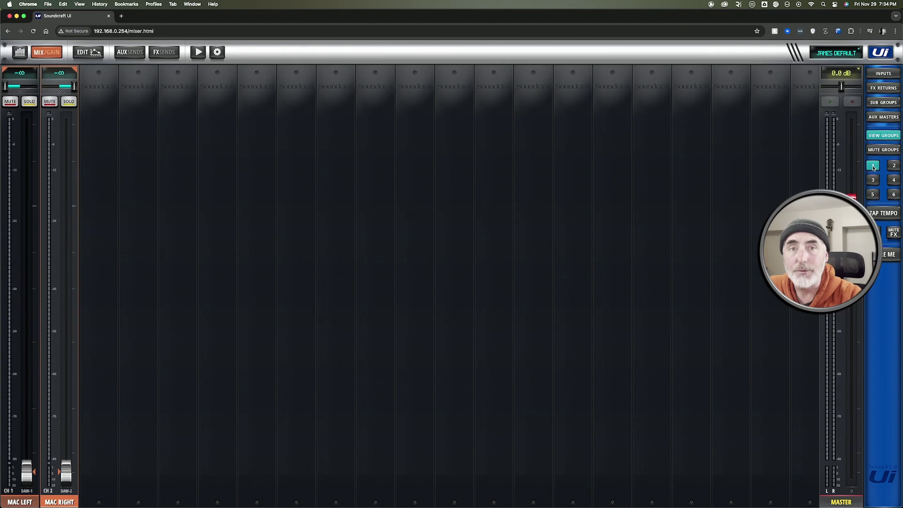
Step: On the VIEWS page, inspect the contents of view groups 2 and 3, then return to group 1
click(875, 136)
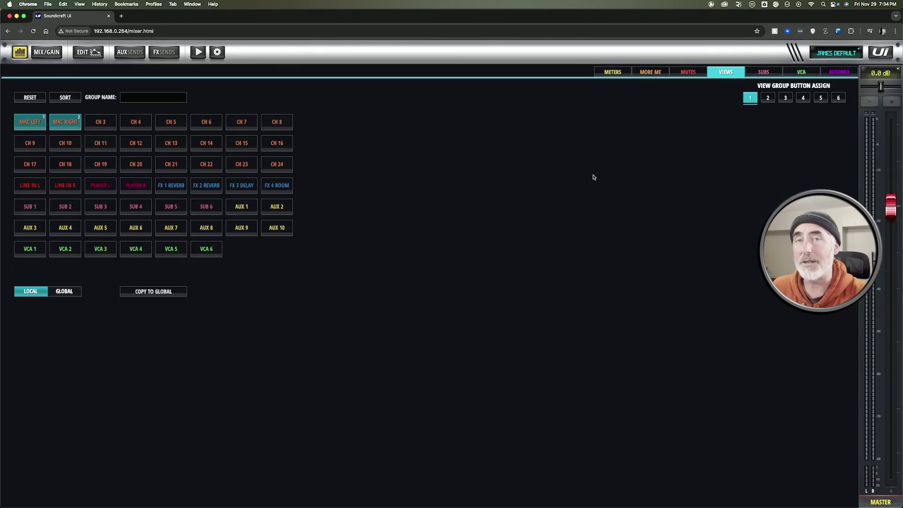
click(766, 97)
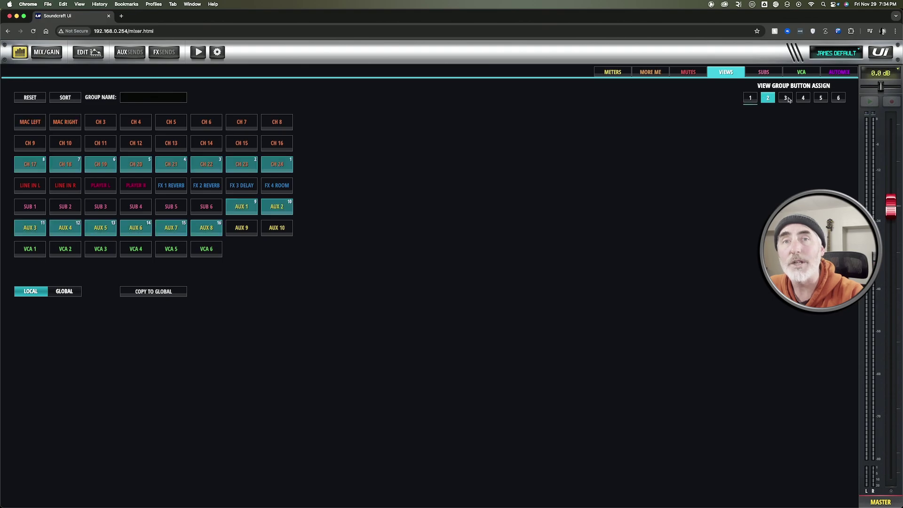
click(785, 98)
click(768, 98)
click(752, 98)
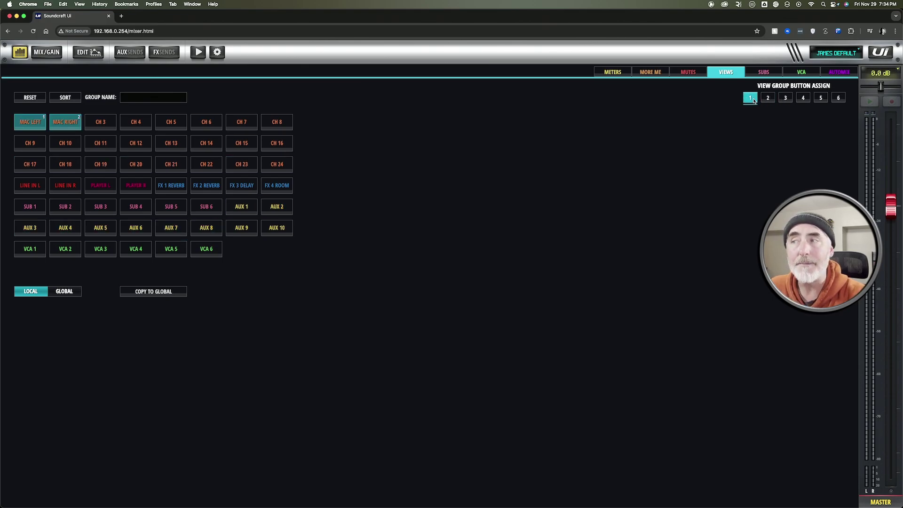
Step: Try adding CH 3–6 to view group 1, then remove every channel, leaving it empty
click(113, 122)
click(137, 122)
click(185, 124)
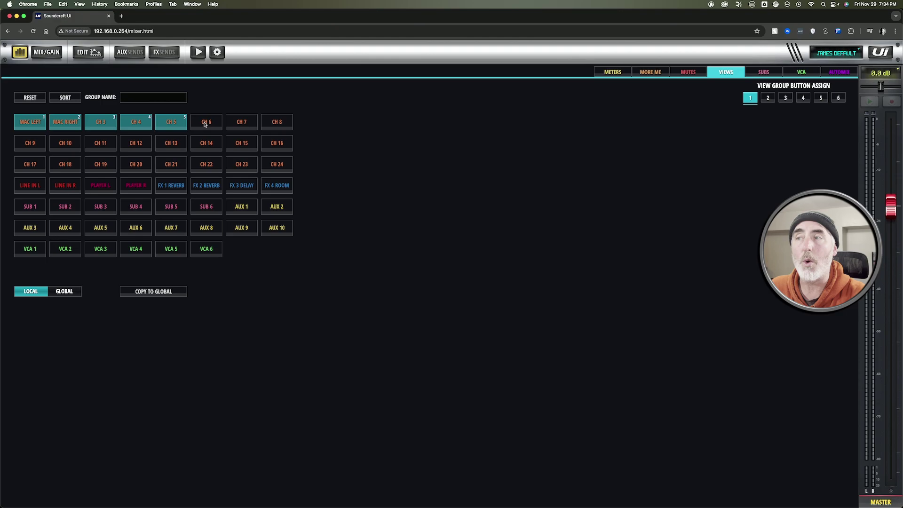
click(204, 124)
click(181, 123)
click(205, 125)
click(149, 123)
click(101, 123)
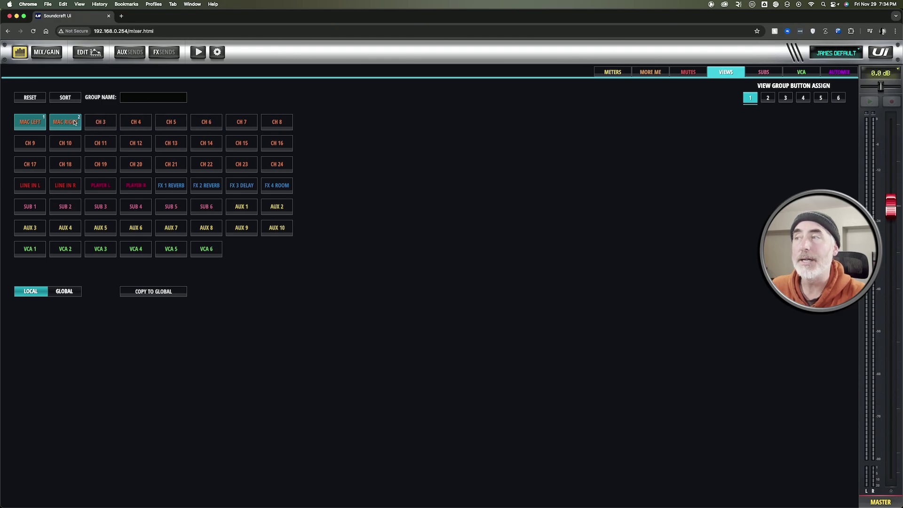
click(74, 123)
click(30, 124)
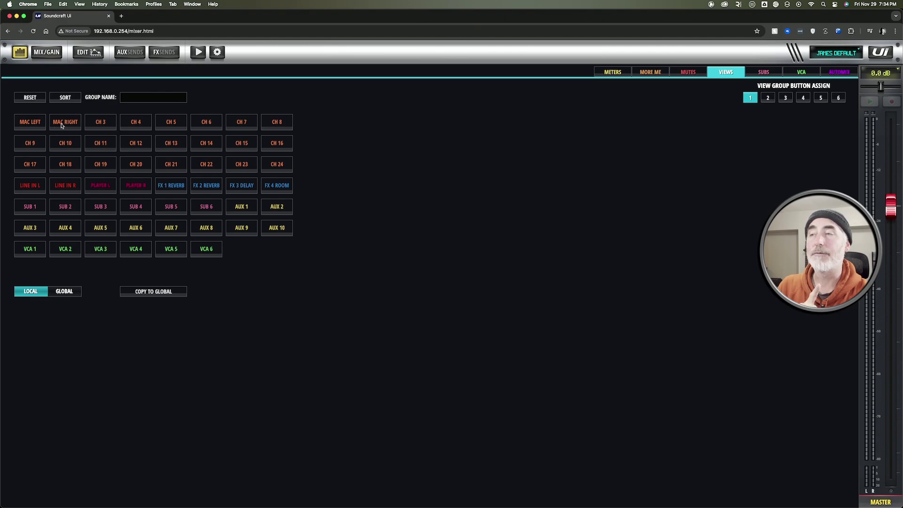
Step: Rebuild view group 1 so it holds only MAC LEFT first and MAC RIGHT second
click(34, 125)
click(34, 125)
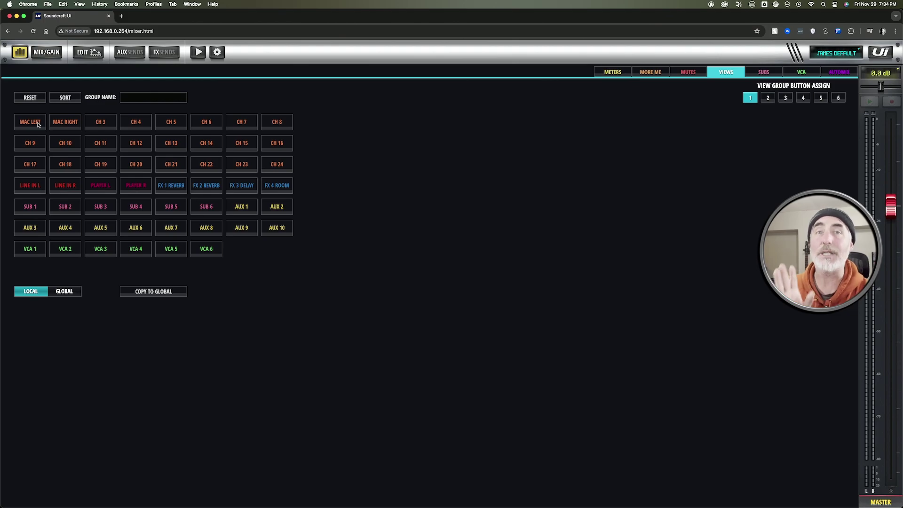
click(108, 126)
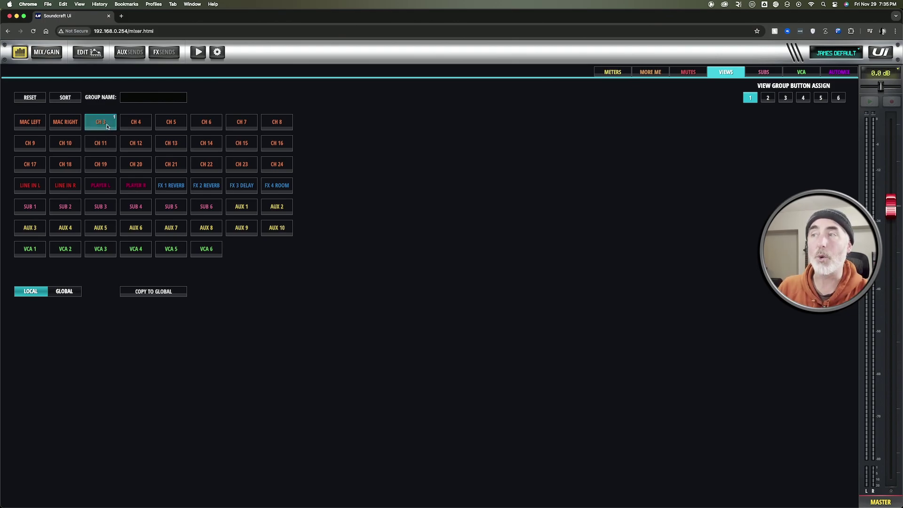
click(133, 124)
click(64, 125)
click(31, 124)
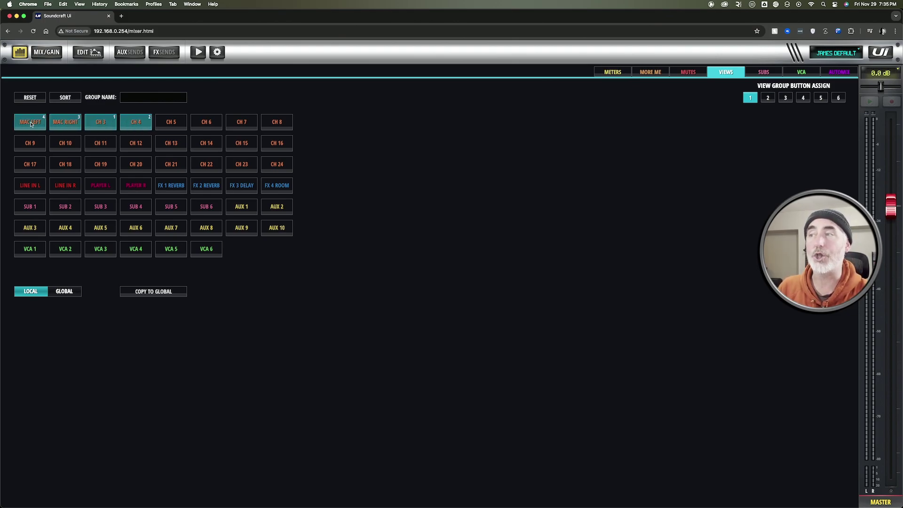
click(129, 125)
click(68, 124)
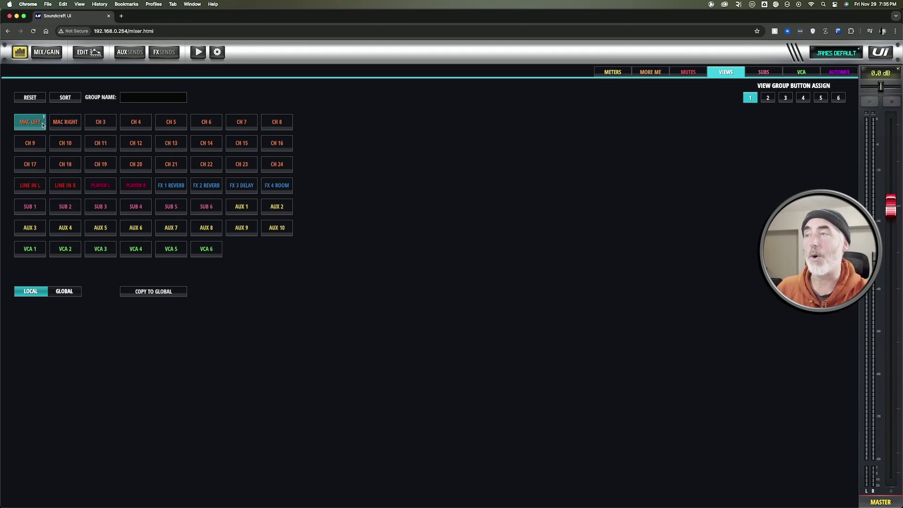
click(66, 126)
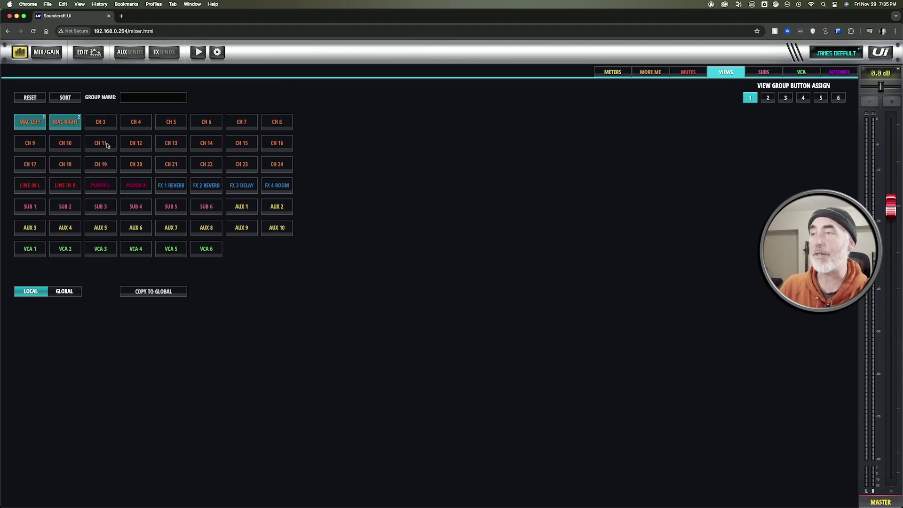
Step: Return to MIX/GAIN filtered to view group 1 and select the MAC LEFT strip
click(46, 52)
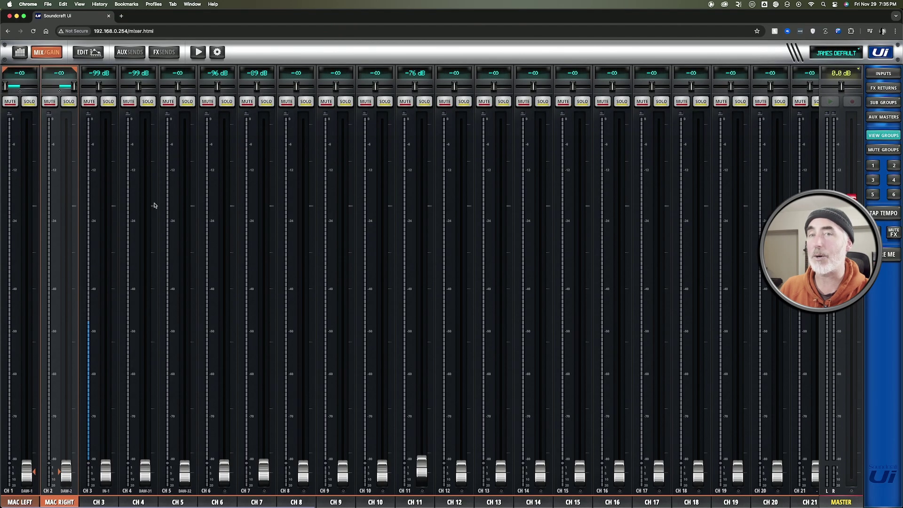
click(874, 167)
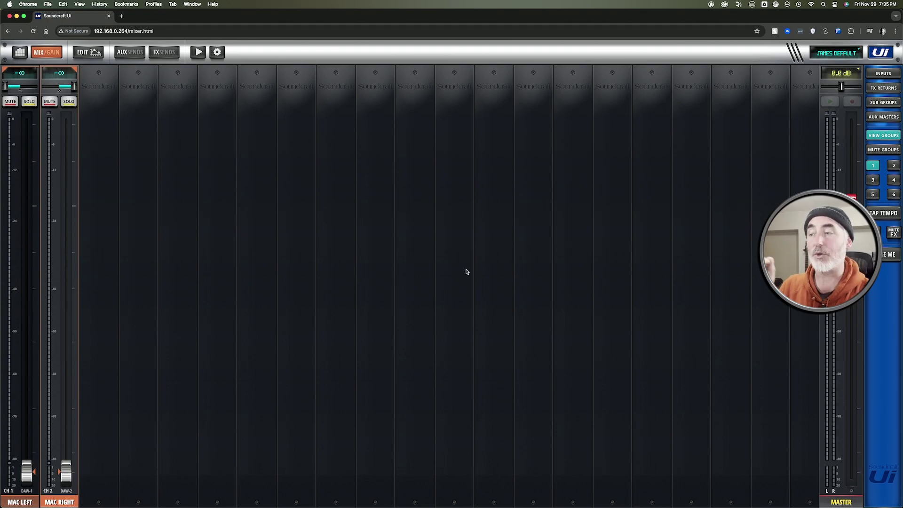
click(25, 503)
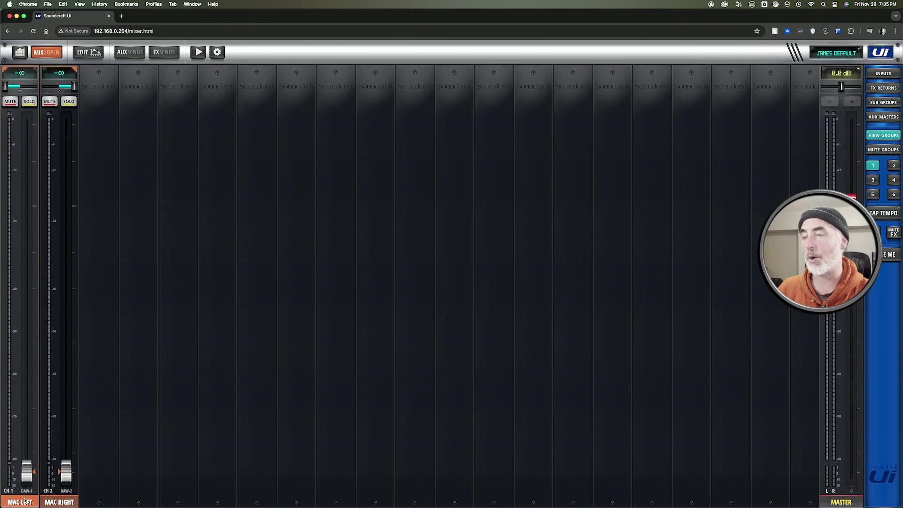
click(94, 54)
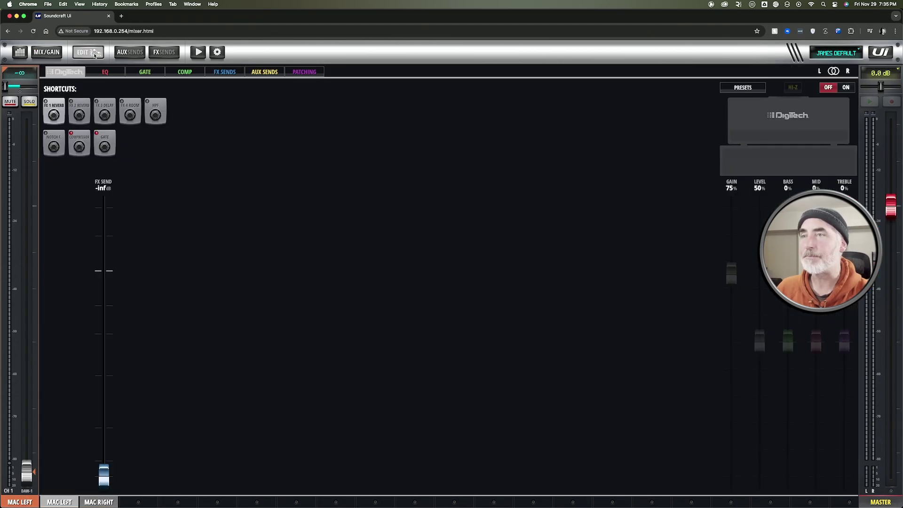
click(309, 74)
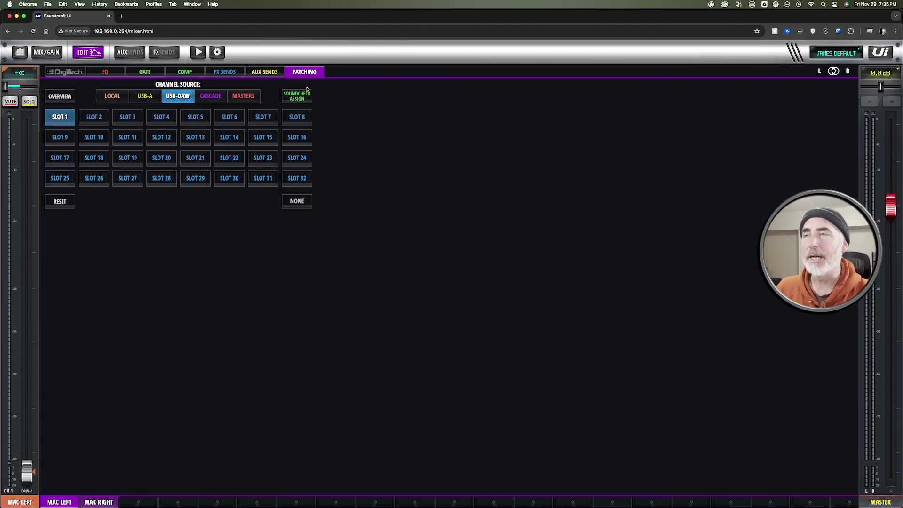
click(118, 98)
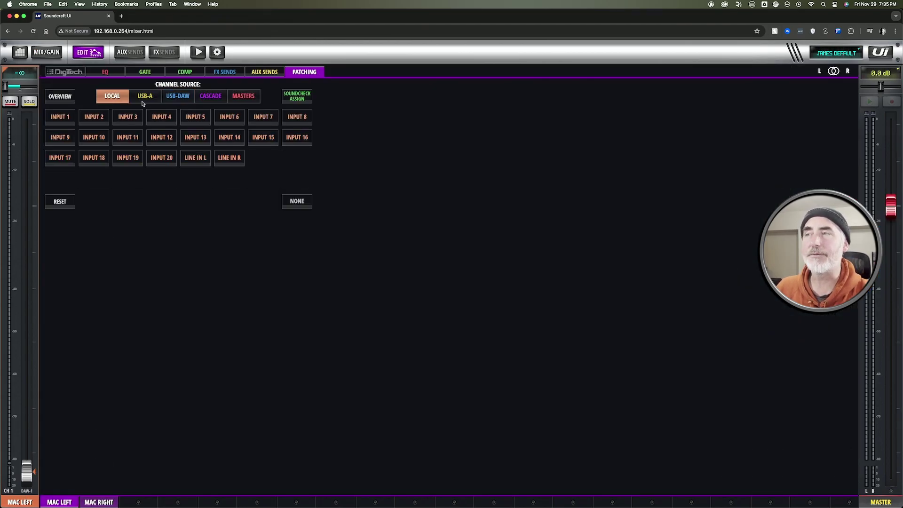
click(212, 98)
click(240, 99)
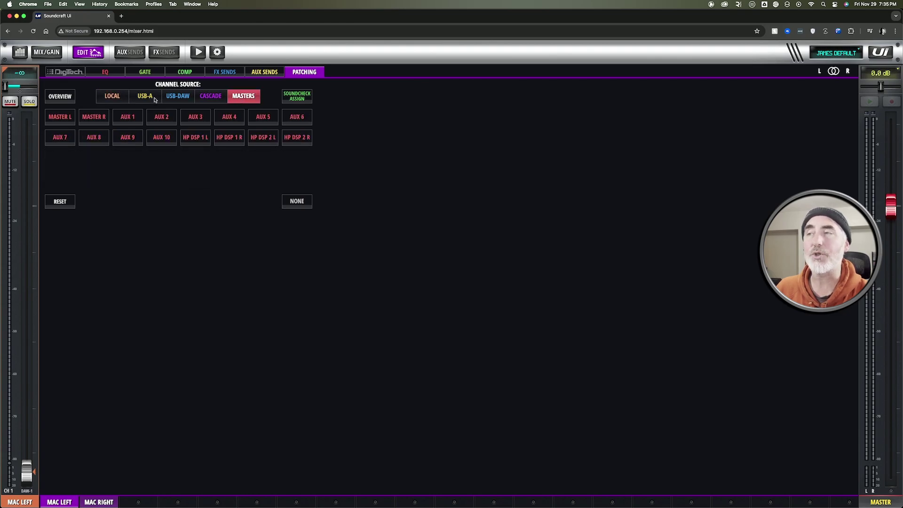
click(183, 97)
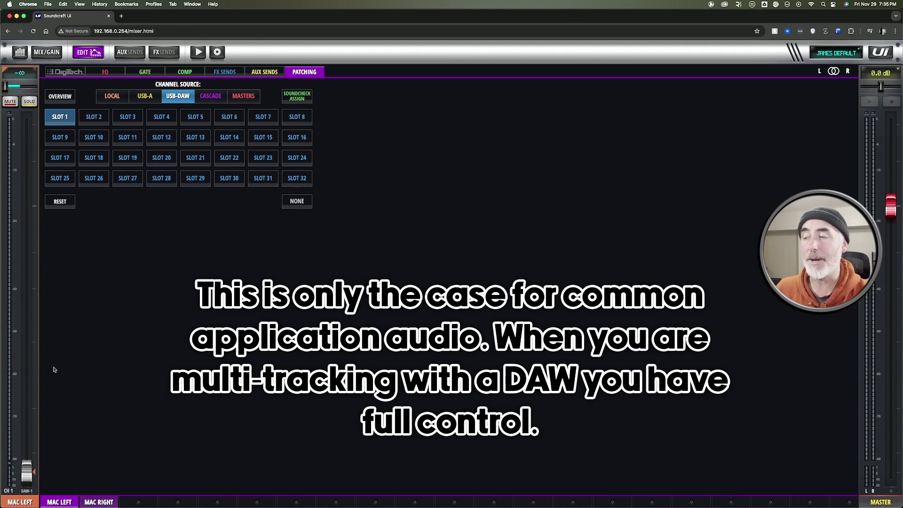
click(108, 499)
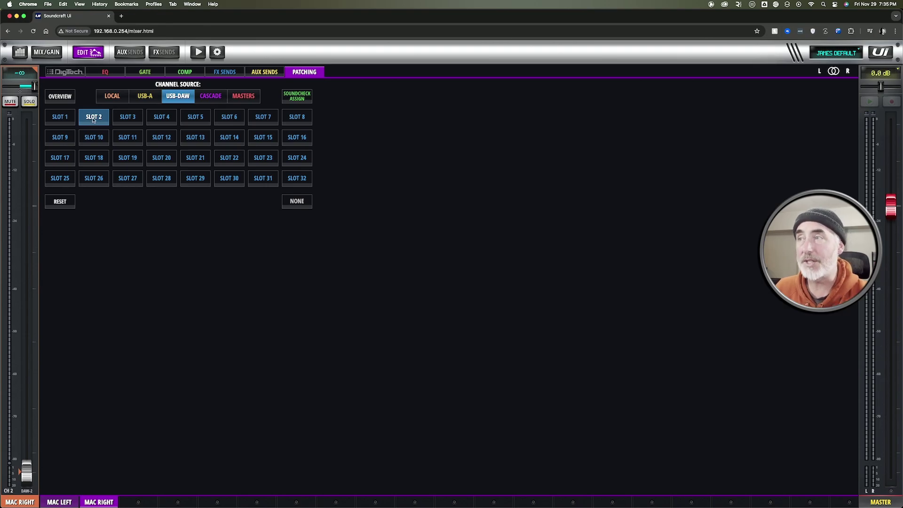
click(86, 55)
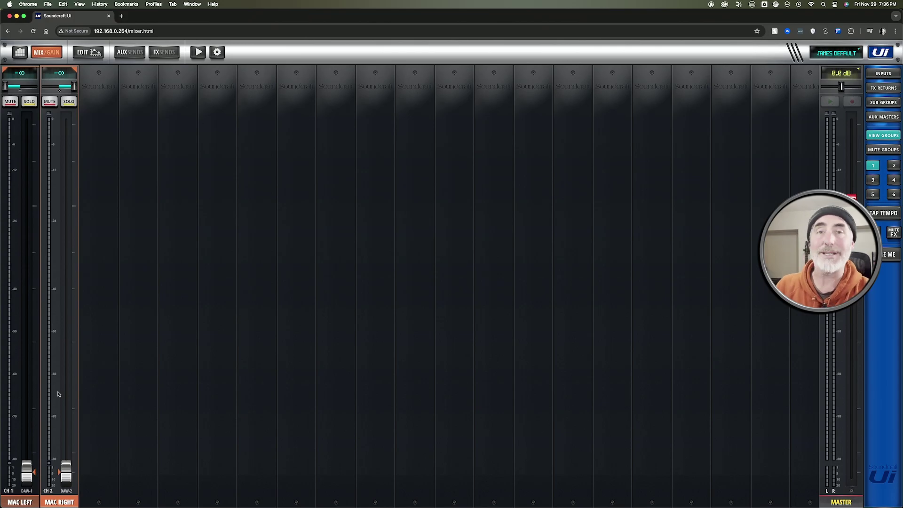
Step: Check the Mac sound output, then raise the linked MAC LEFT/MAC RIGHT faders to -21 dB
key(super+grave)
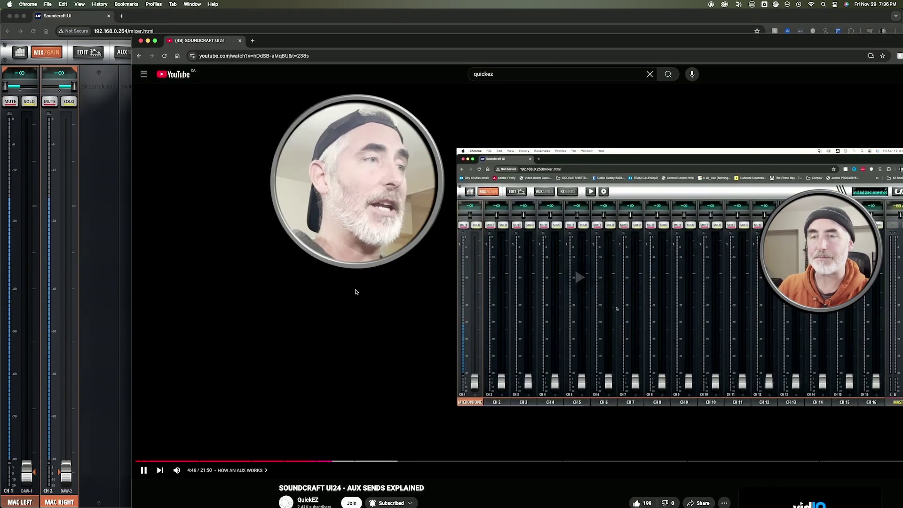
key(alt+XF86AudioRaiseVolume)
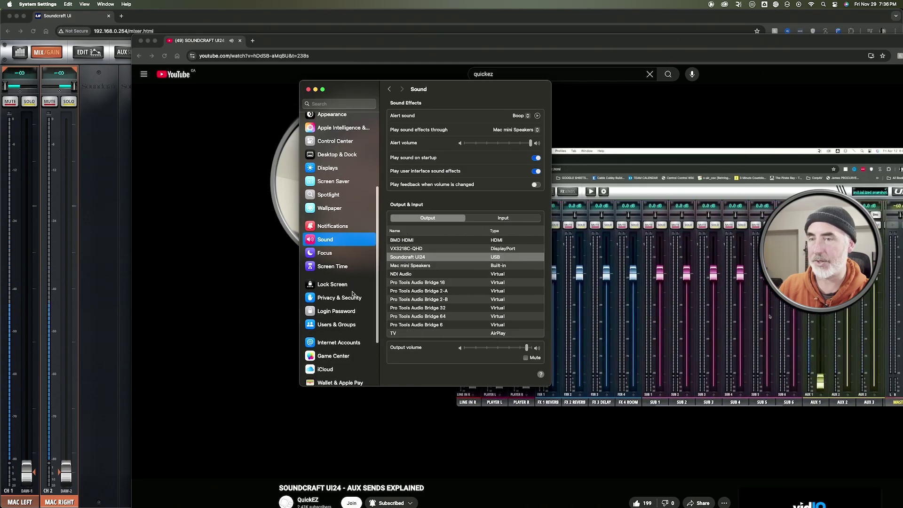
key(super+q)
key(super+grave)
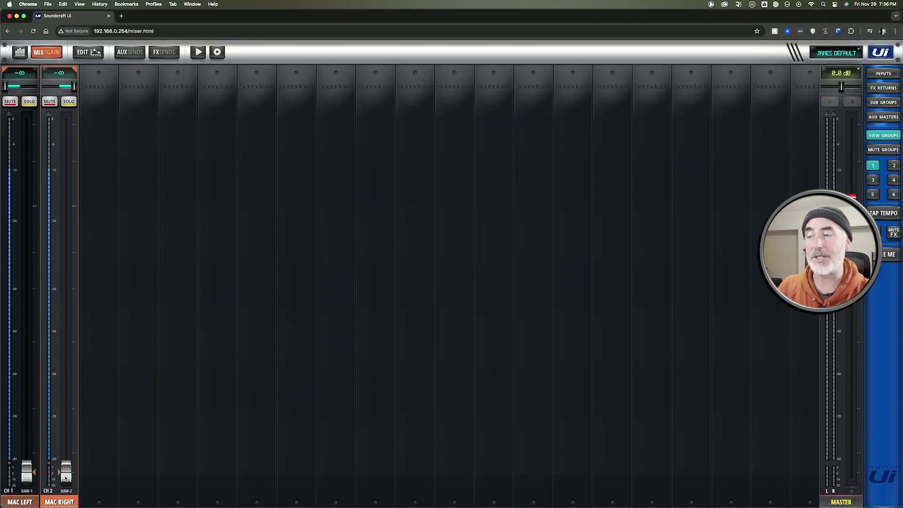
drag(66, 477, 66, 354)
Step: Pause the YouTube video and bring the mixer back to the front
key(super+grave)
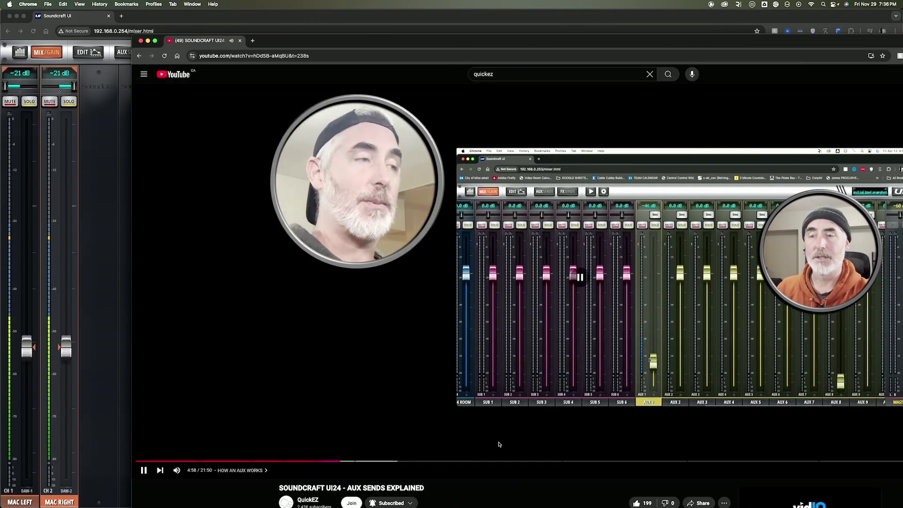
click(408, 348)
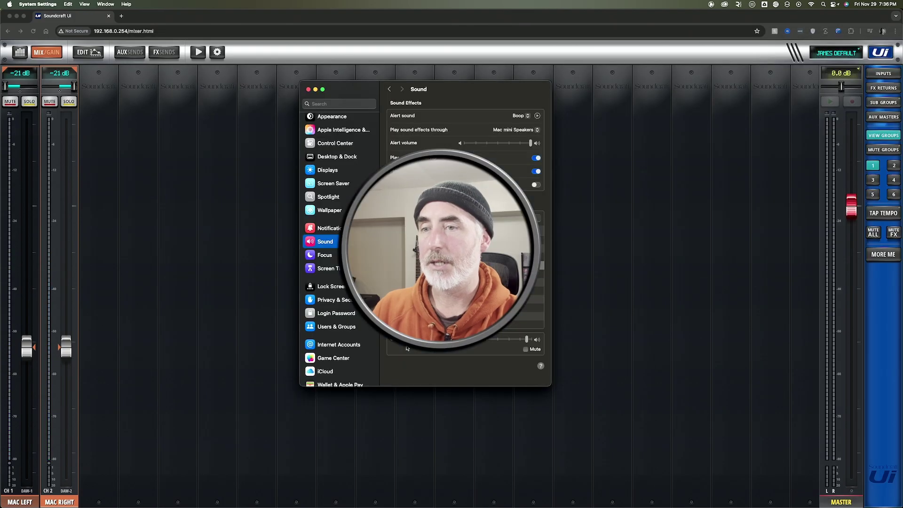
key(super+w)
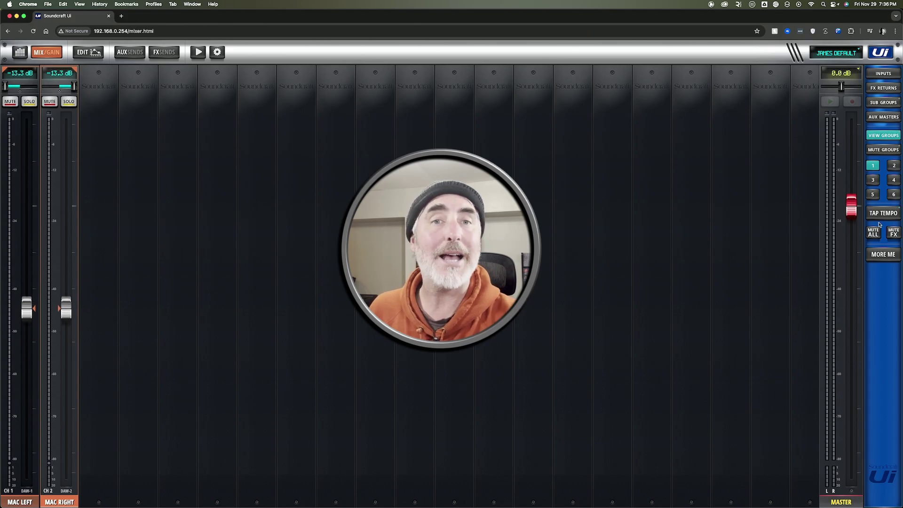
Step: Lower the master fader to -3.2 dB and select the MAC RIGHT strip
drag(853, 211, 837, 243)
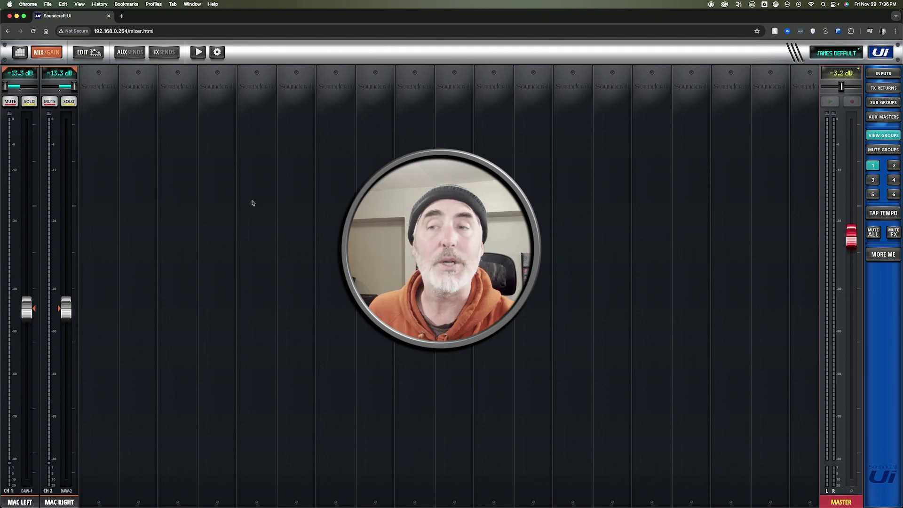
click(71, 279)
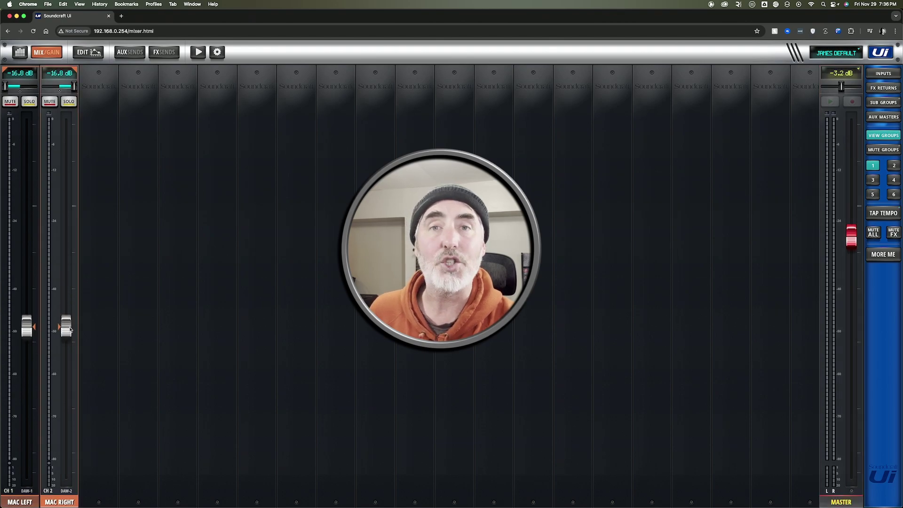